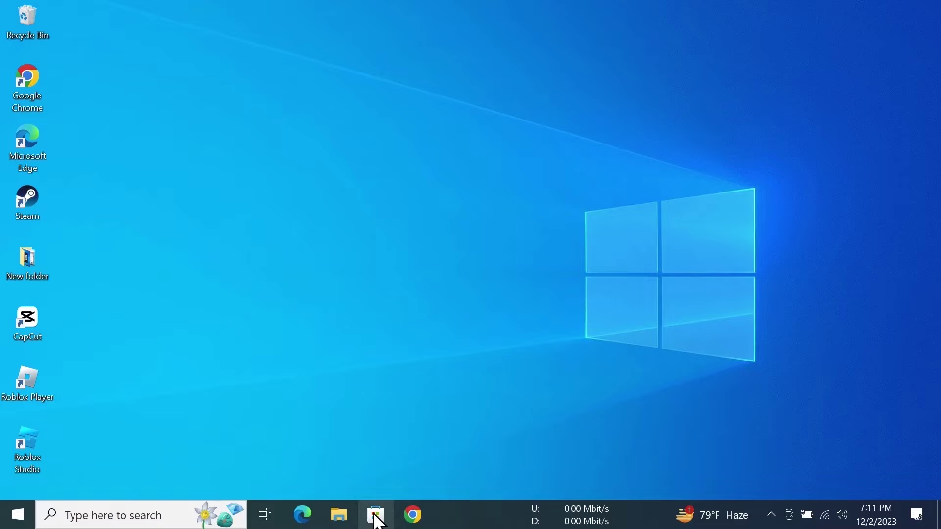
Step: Search Windows for 'store' and launch Microsoft Store from Best match
left_click(126, 512)
type("store")
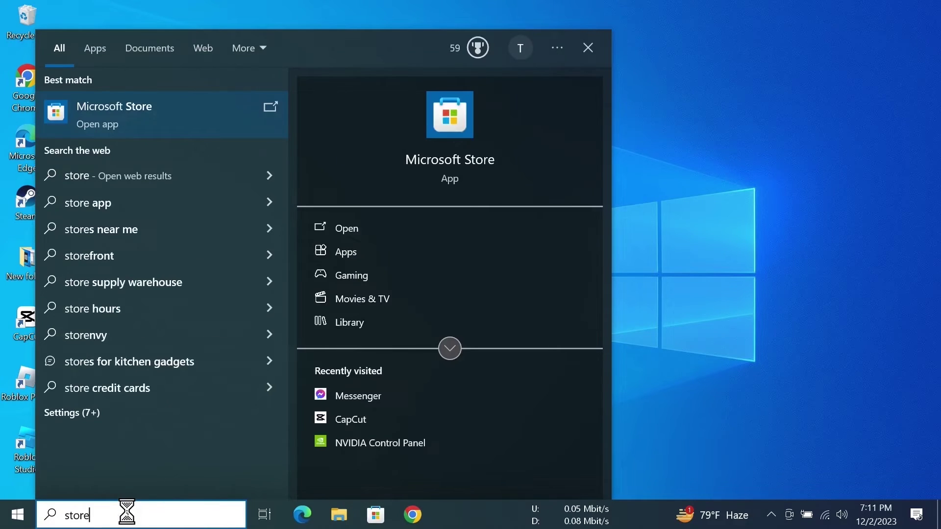
left_click(137, 116)
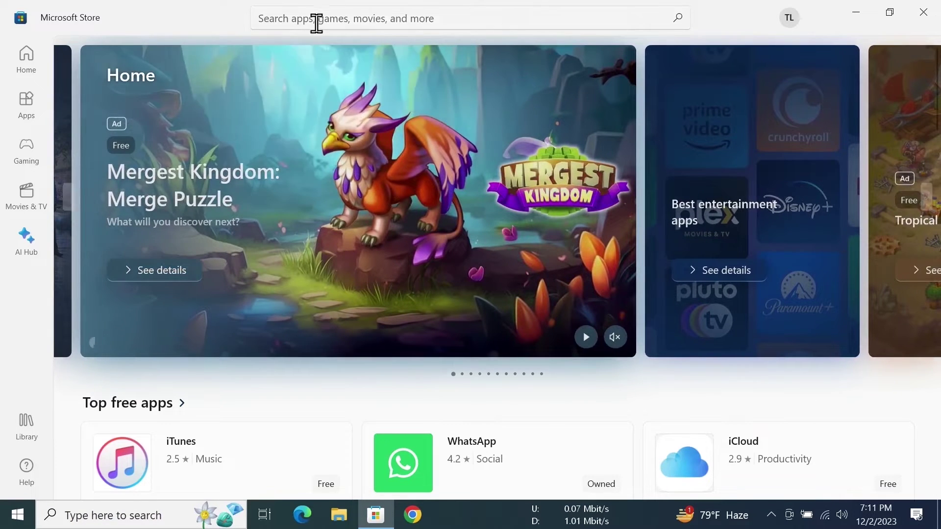
Step: Search the Store for 'messenger' and open Meta's Messenger app page
left_click(320, 21)
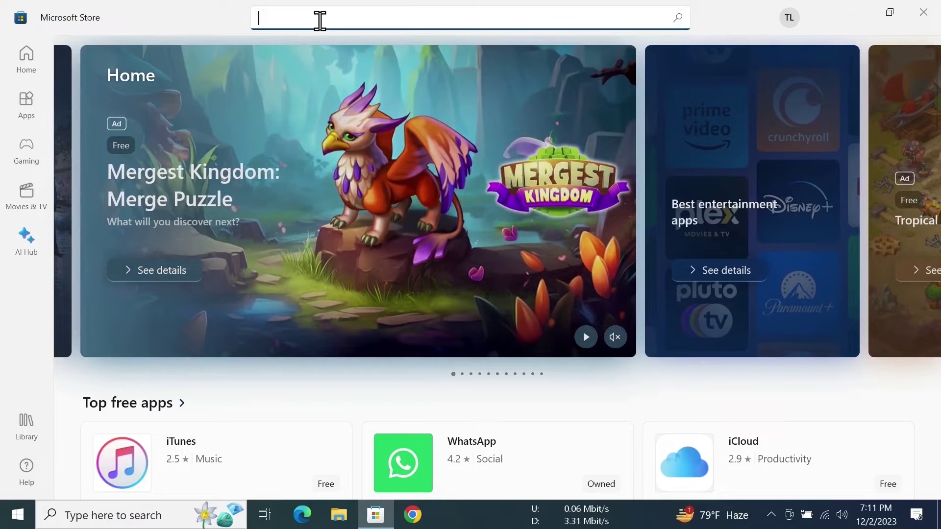
type("messe")
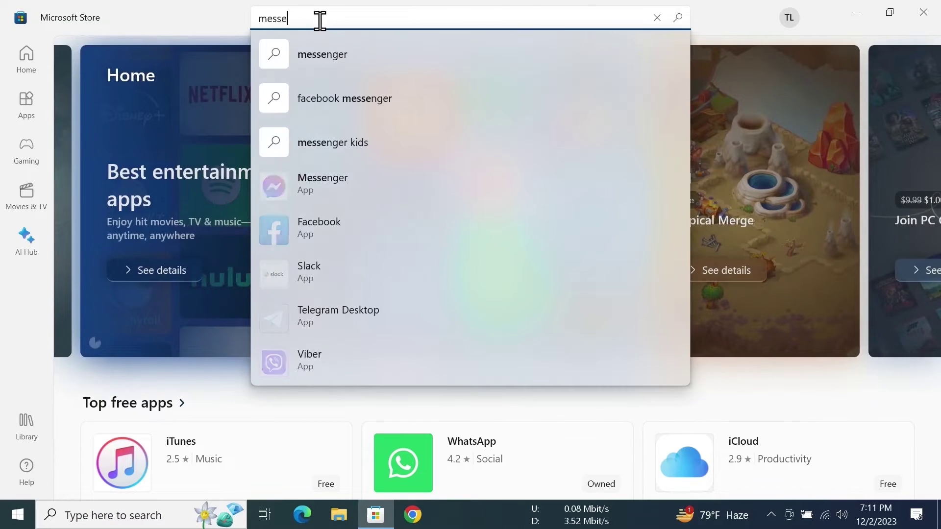
type("nger")
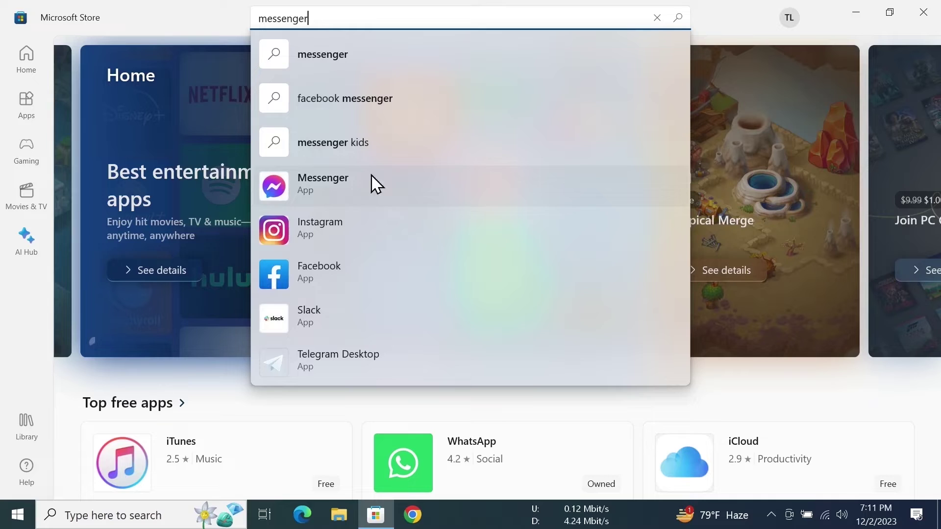
left_click(373, 192)
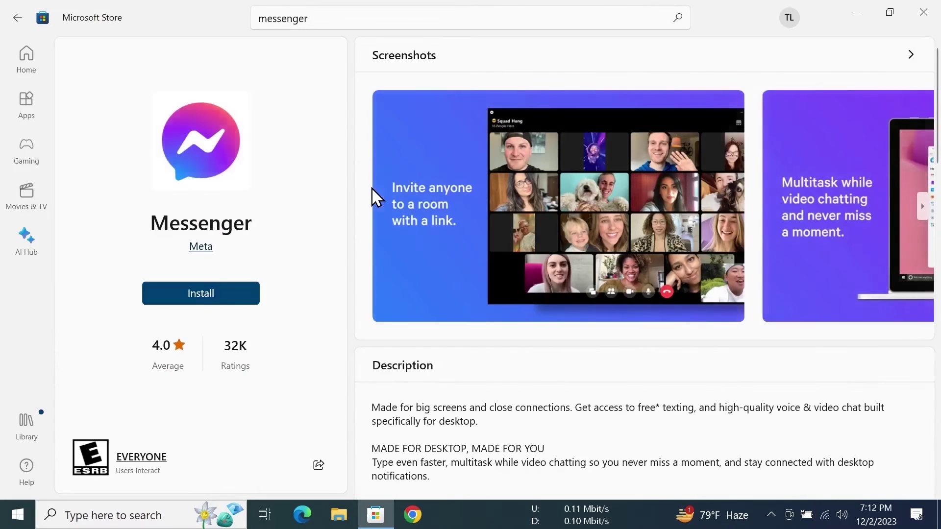
Step: Install Messenger and close the Microsoft Store window once installed
left_click(228, 293)
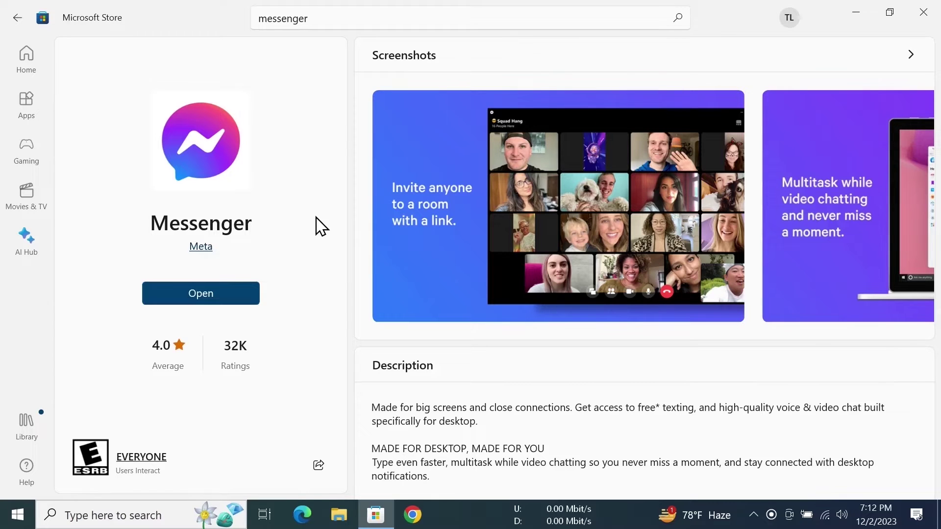
left_click(923, 13)
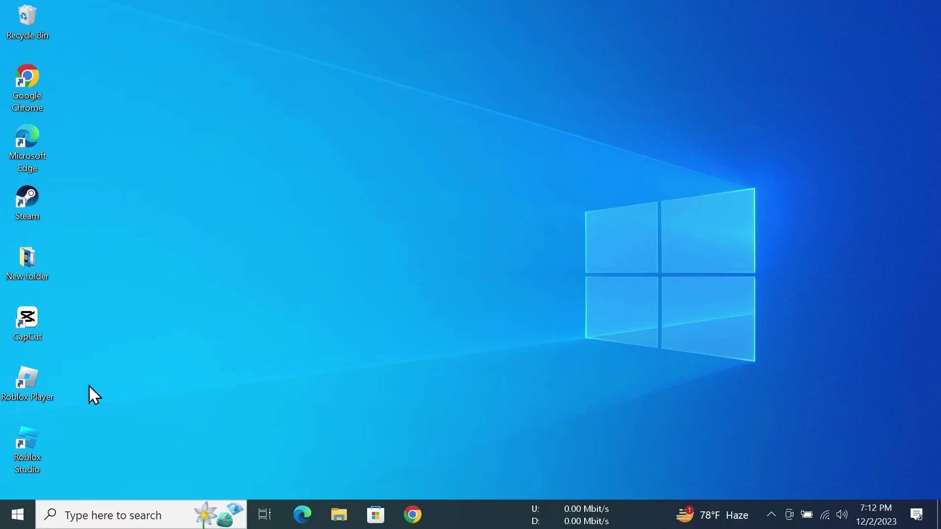
Step: Search Start for 'mess', pin the Messenger result to the taskbar, and dismiss search
left_click(17, 516)
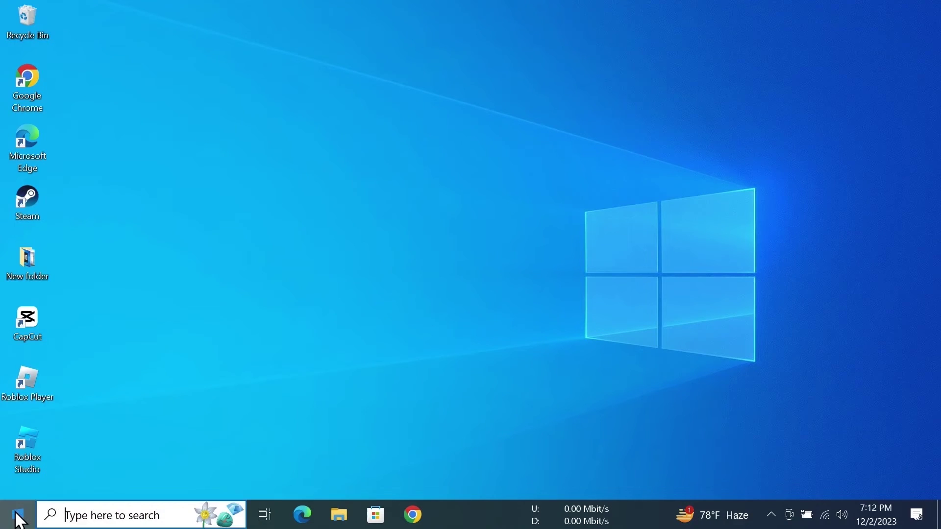
left_click(67, 515)
type("m")
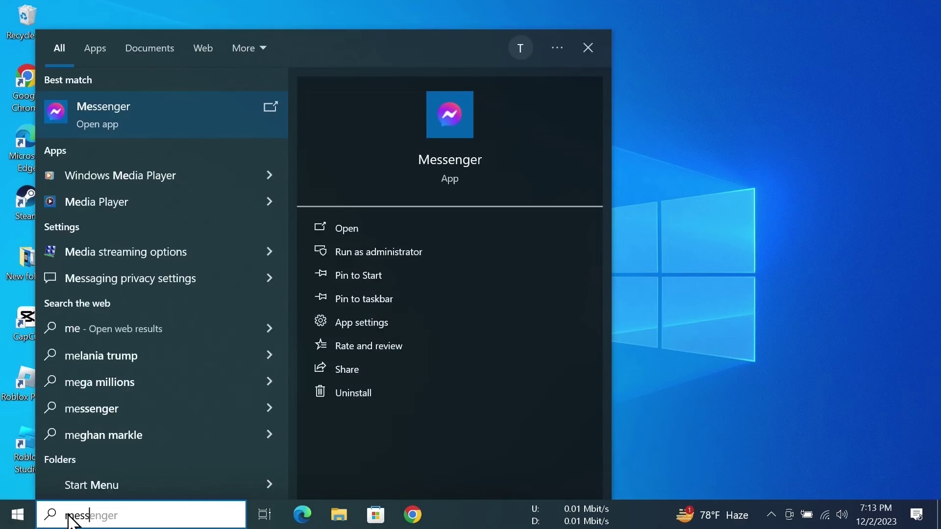
type("ess")
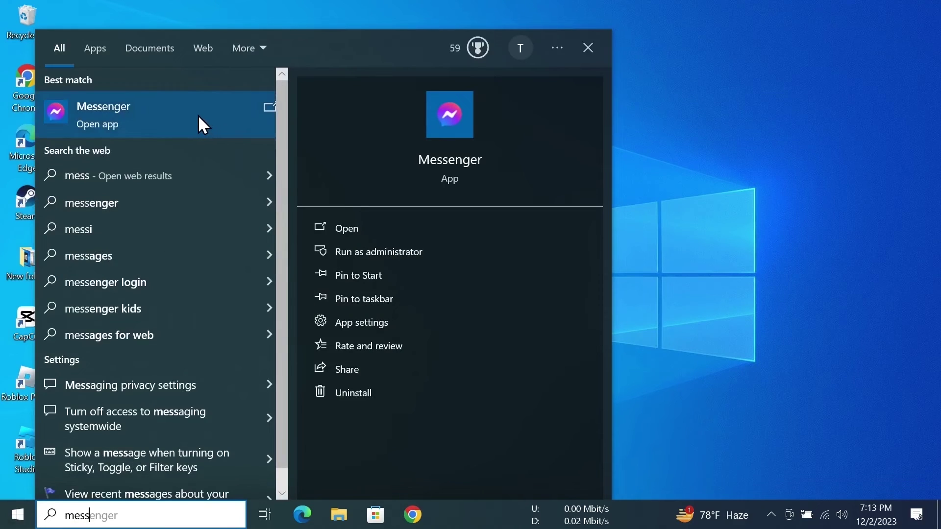
right_click(184, 113)
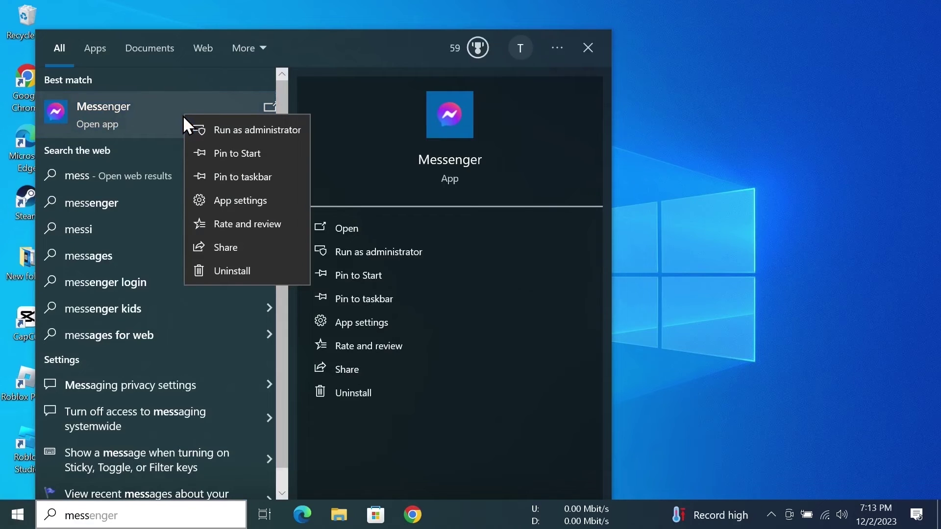
left_click(241, 177)
left_click(672, 217)
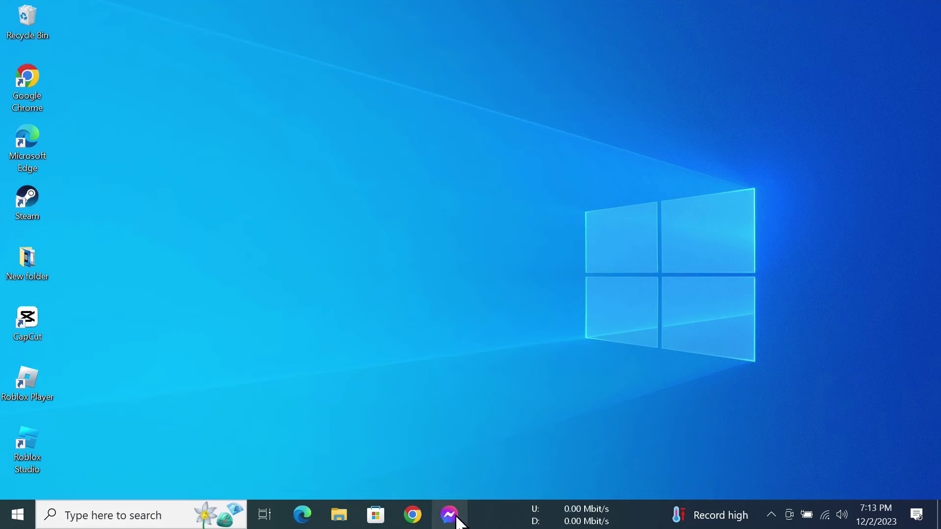
Step: Launch Messenger from its pinned taskbar icon to reach the welcome login screen
left_click(456, 519)
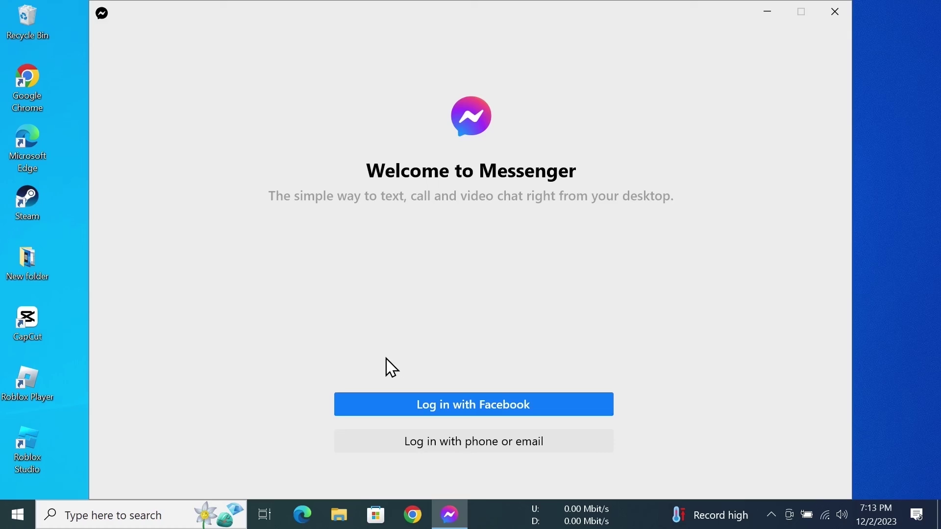
Step: Close the Messenger window, leaving the desktop with Messenger still pinned
left_click(837, 14)
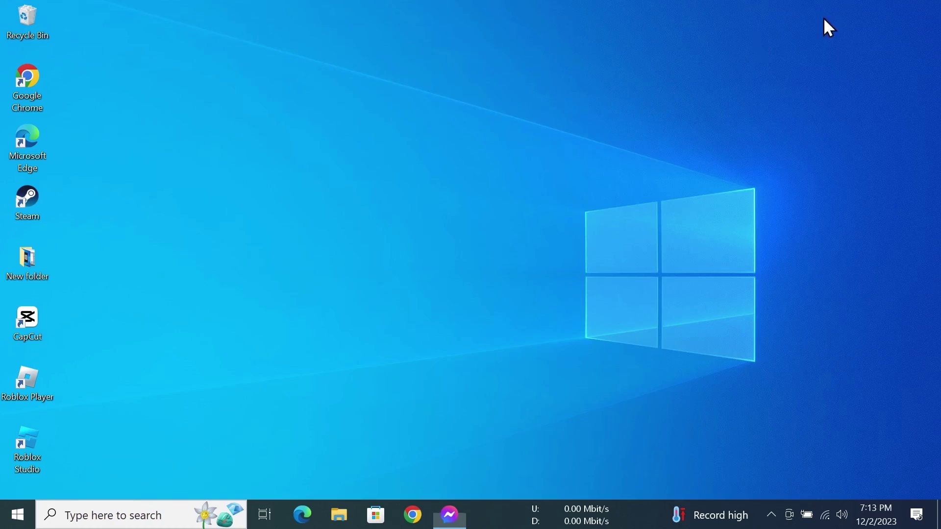